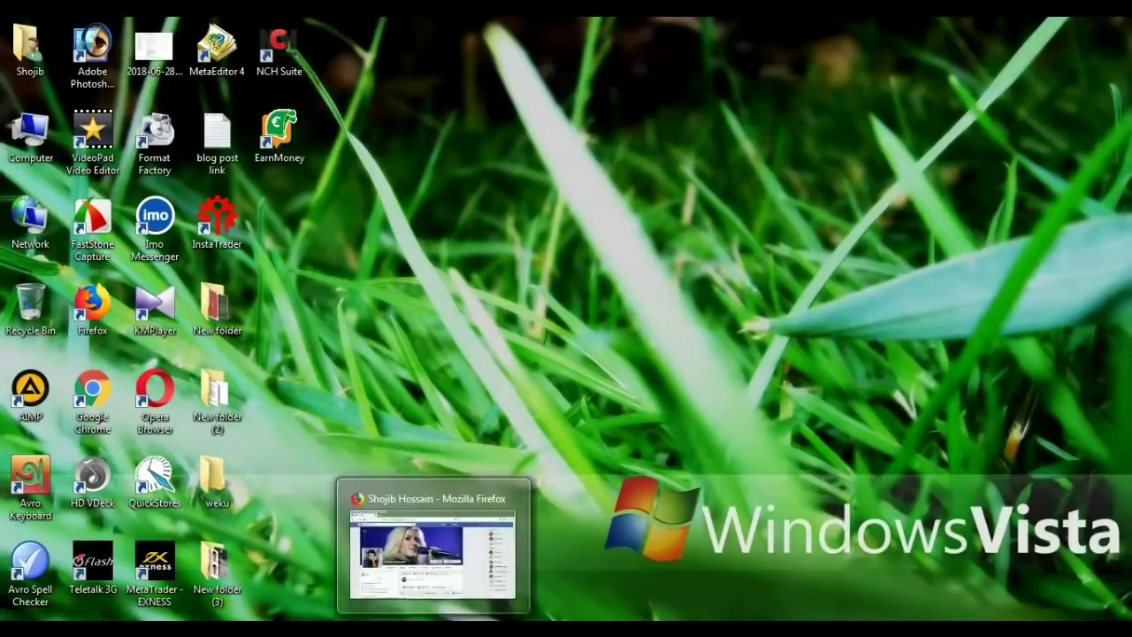
- Restore the Firefox window showing the Facebook profile page and scroll through it briefly
left_click(435, 619)
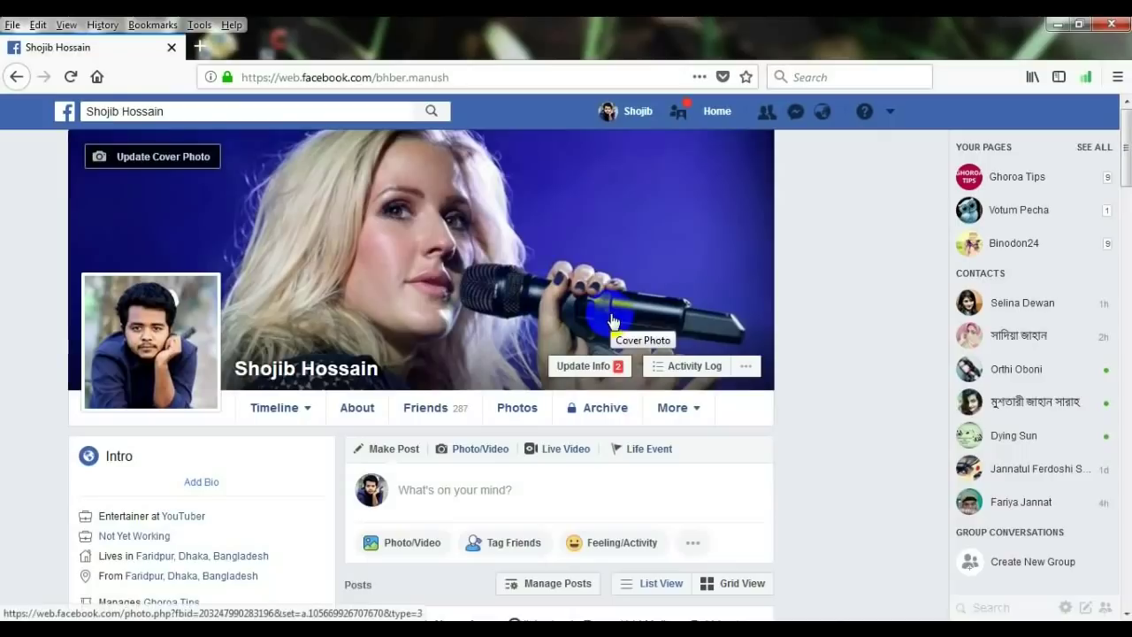
scroll(673, 330, "down", 5)
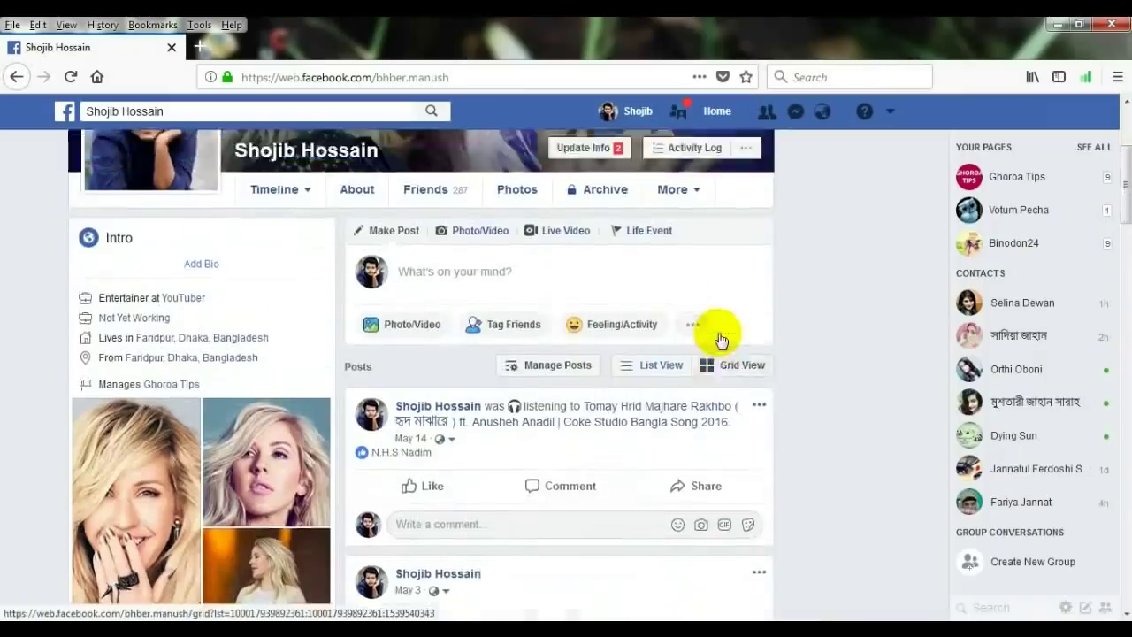
scroll(721, 338, "up", 5)
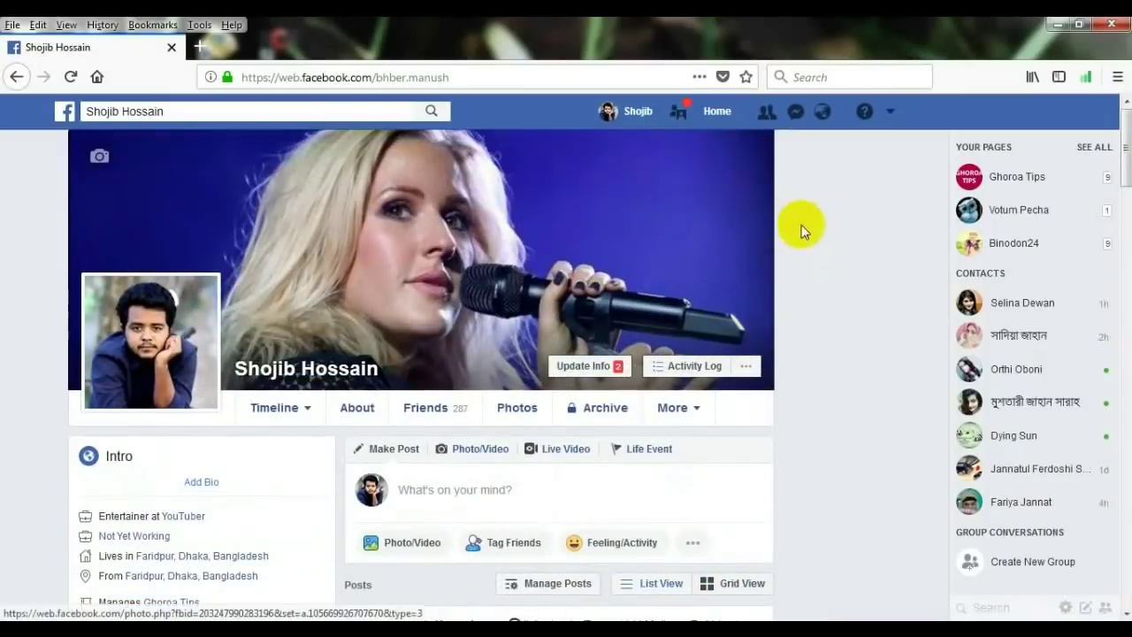
scroll(796, 216, "down", 1)
scroll(824, 211, "up", 1)
scroll(824, 210, "up", 1)
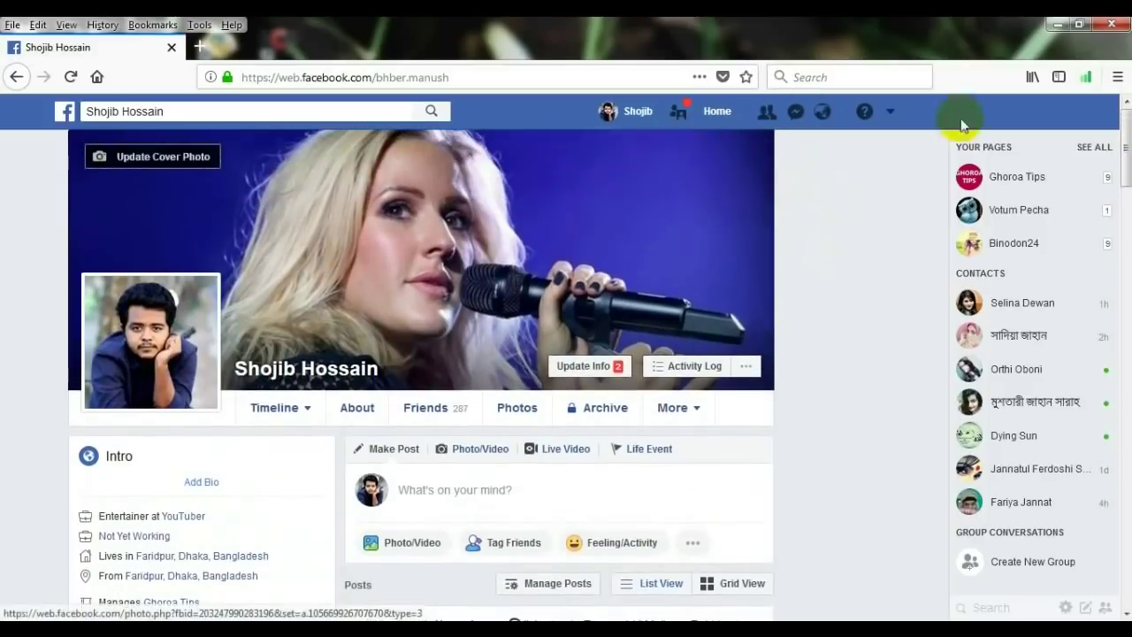
- Go to Settings > Security and Login and edit 'Use two-factor authentication'
left_click(893, 113)
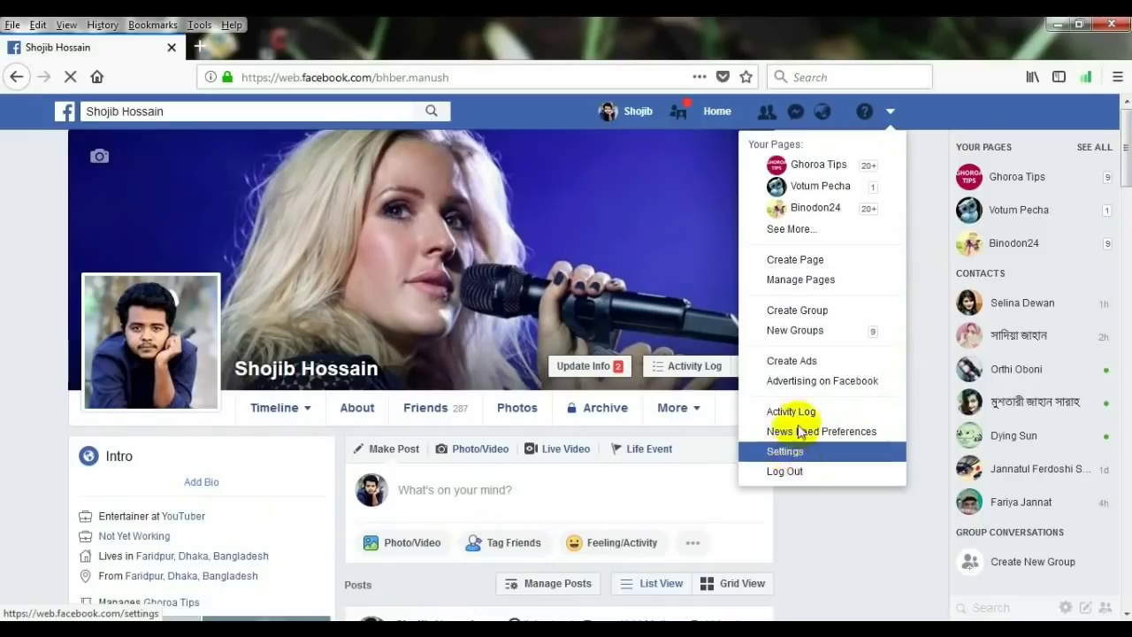
left_click(796, 451)
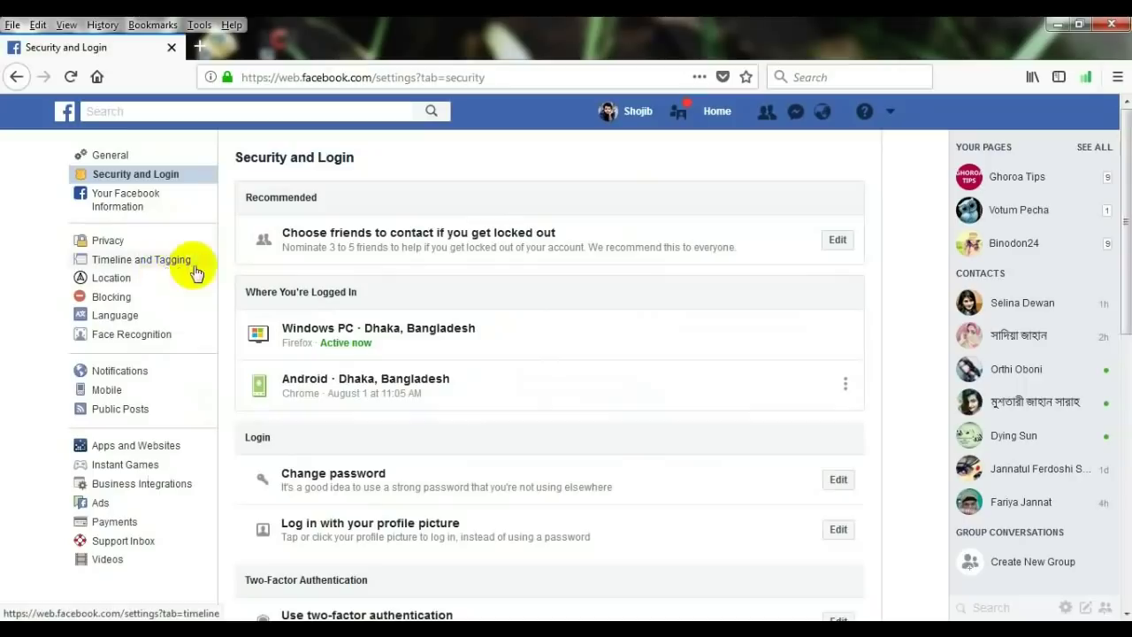
scroll(368, 327, "down", 3)
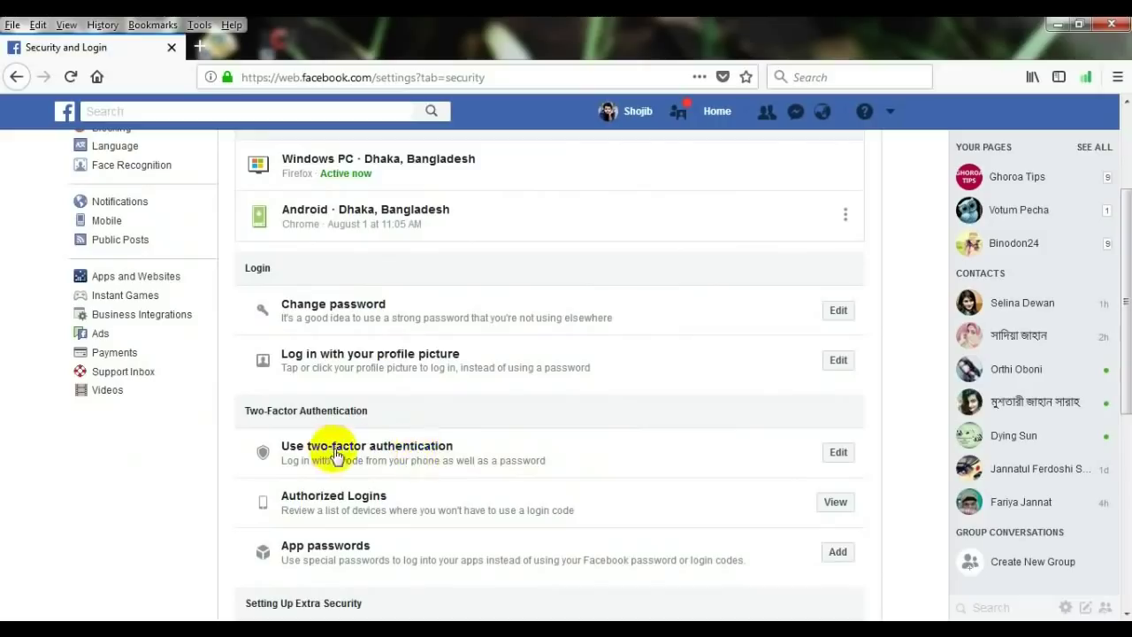
left_click(415, 457)
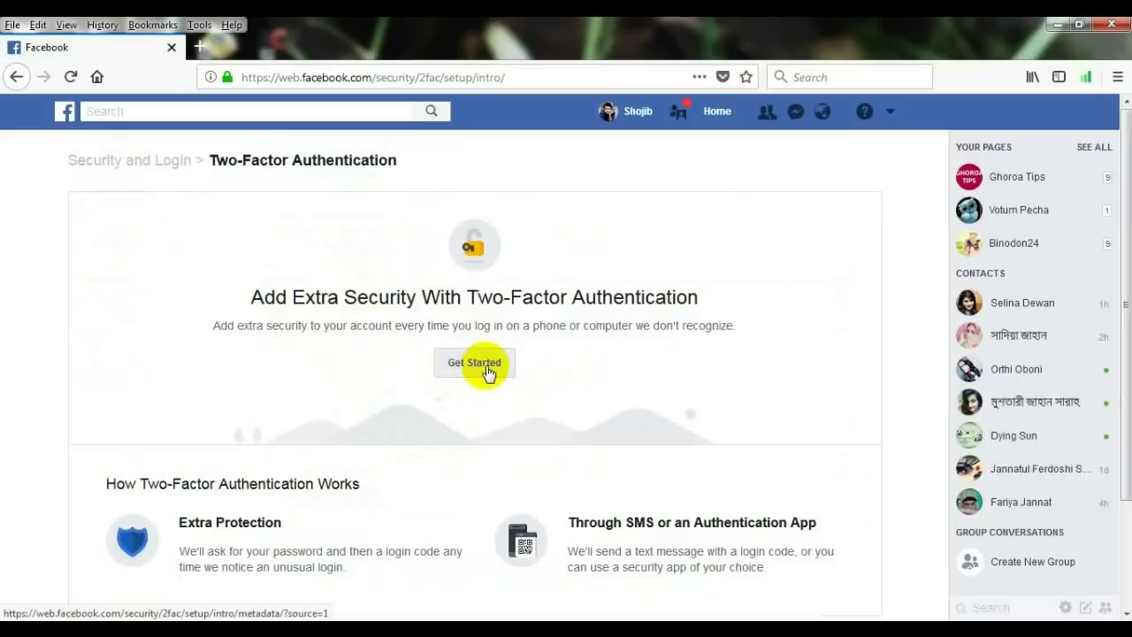
- Start two-factor setup with Text Message, choosing Add A New Phone Number
left_click(489, 372)
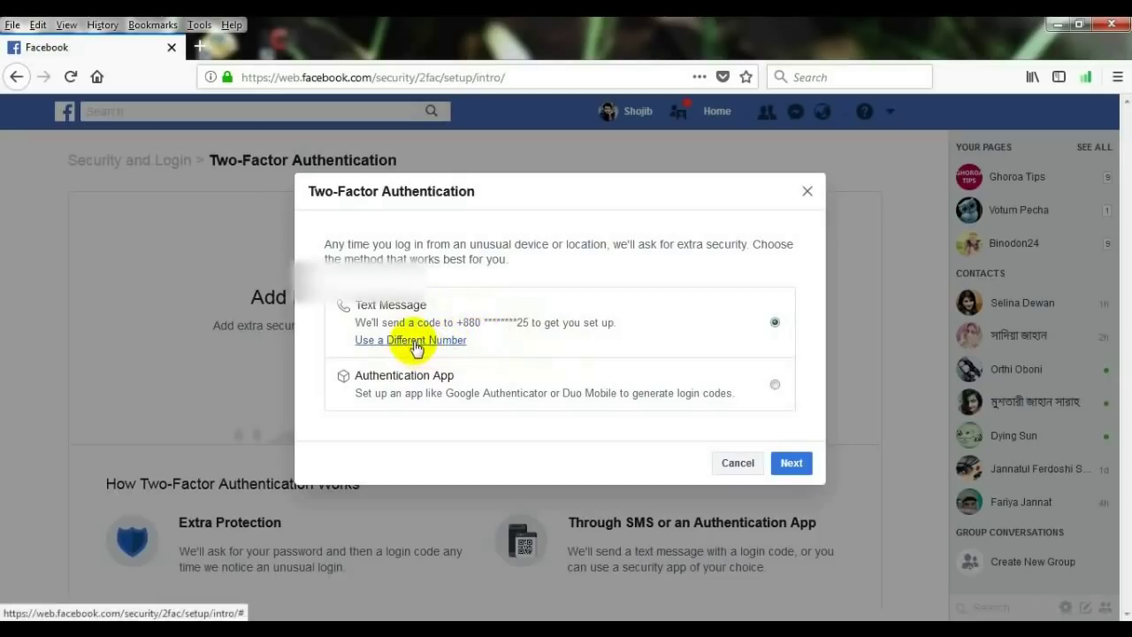
left_click(416, 345)
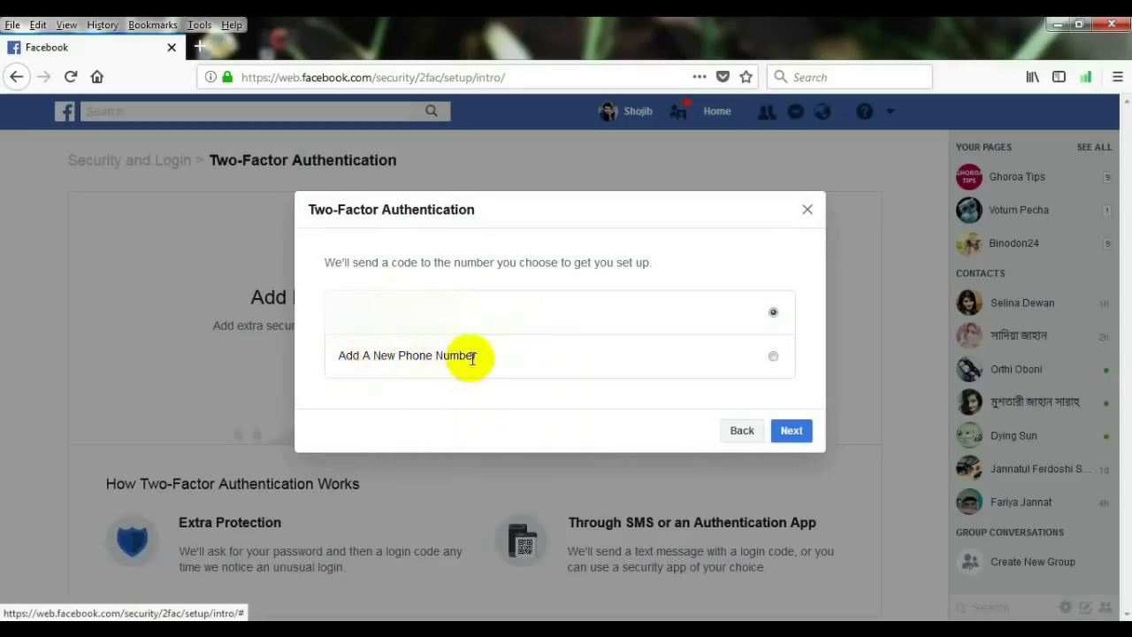
left_click(773, 356)
left_click(795, 432)
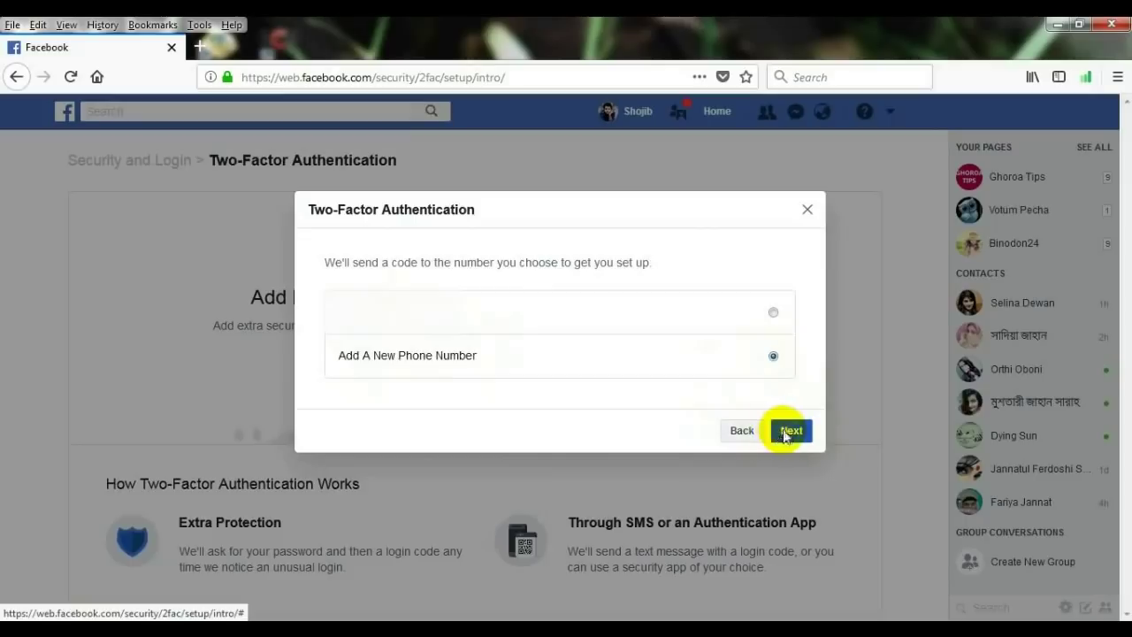
- Enter the new Bangladesh (+880) mobile number, send the setup code, and start typing it
left_click(787, 432)
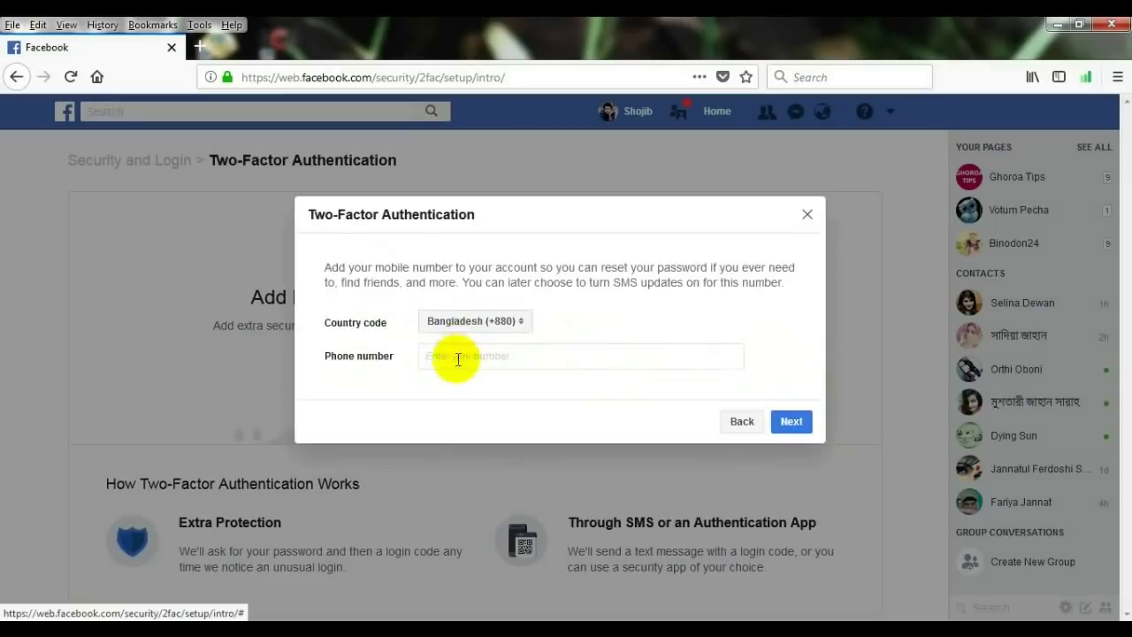
left_click(497, 356)
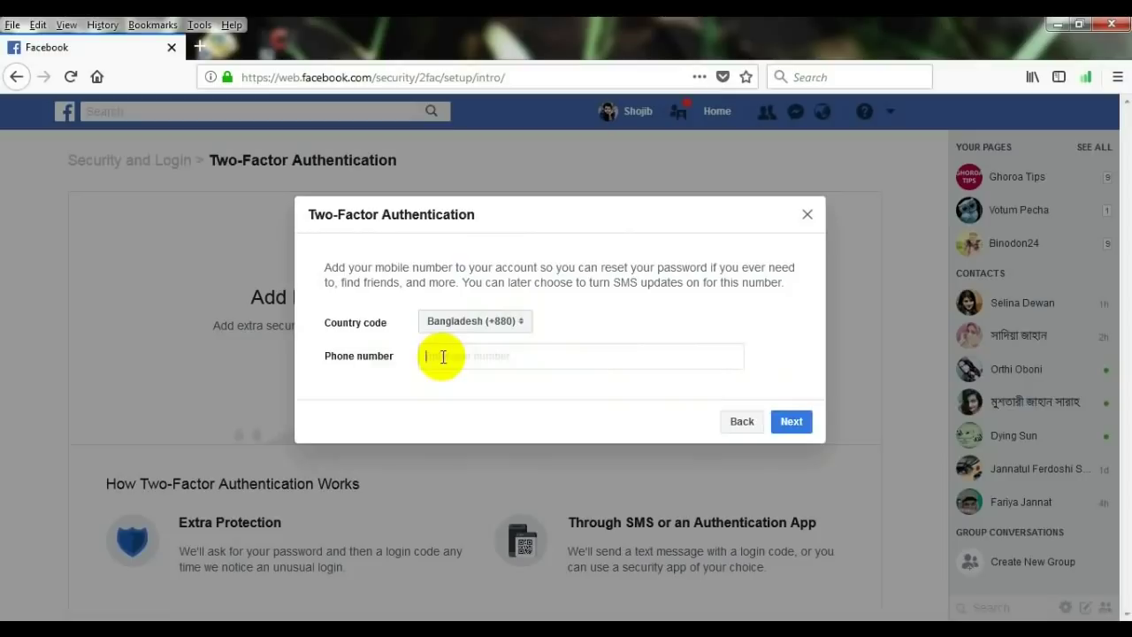
left_click(443, 357)
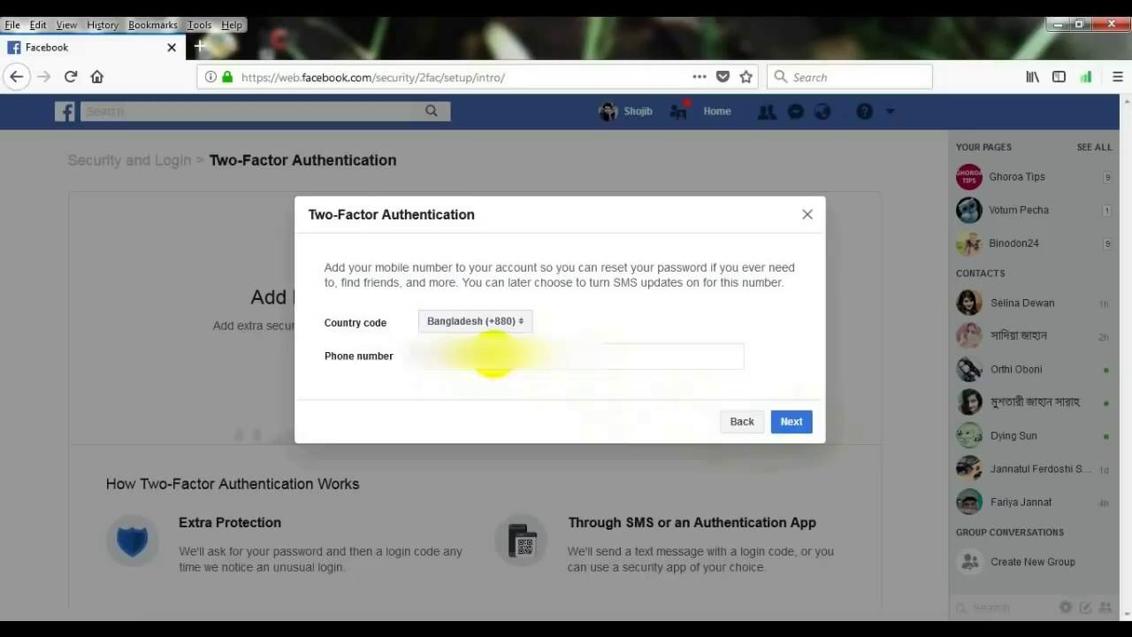
key("ctrl+v")
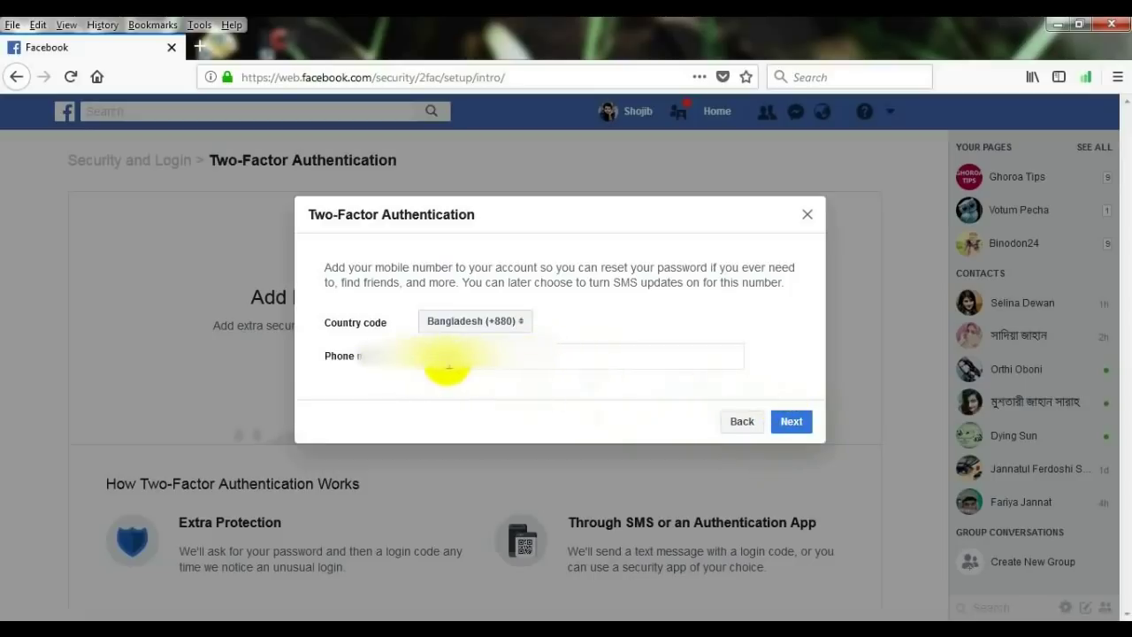
left_click(791, 422)
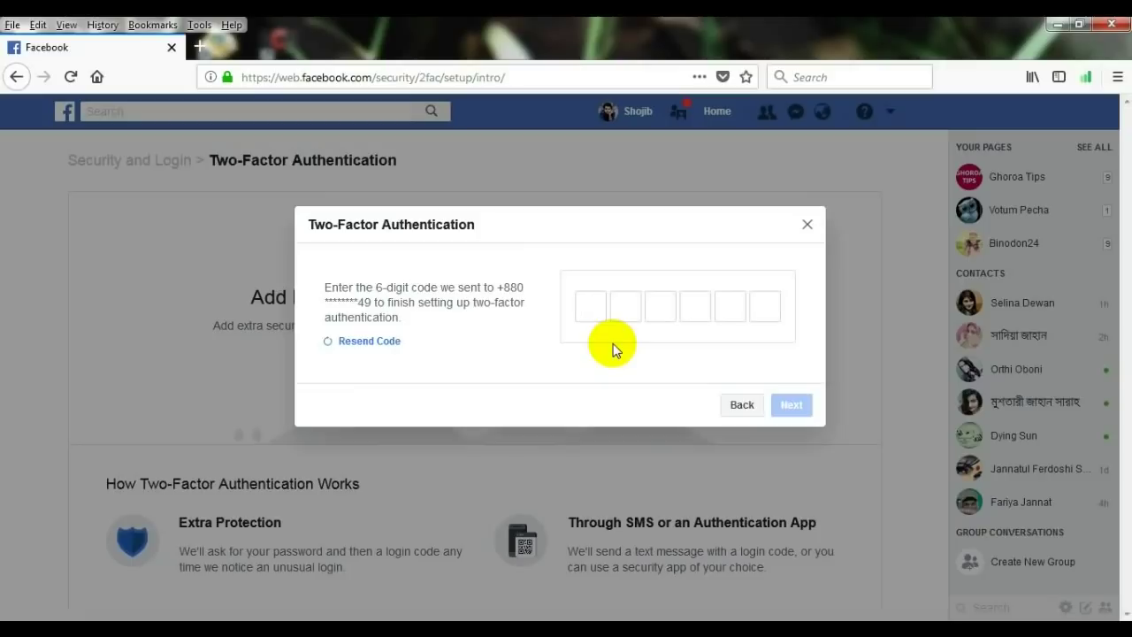
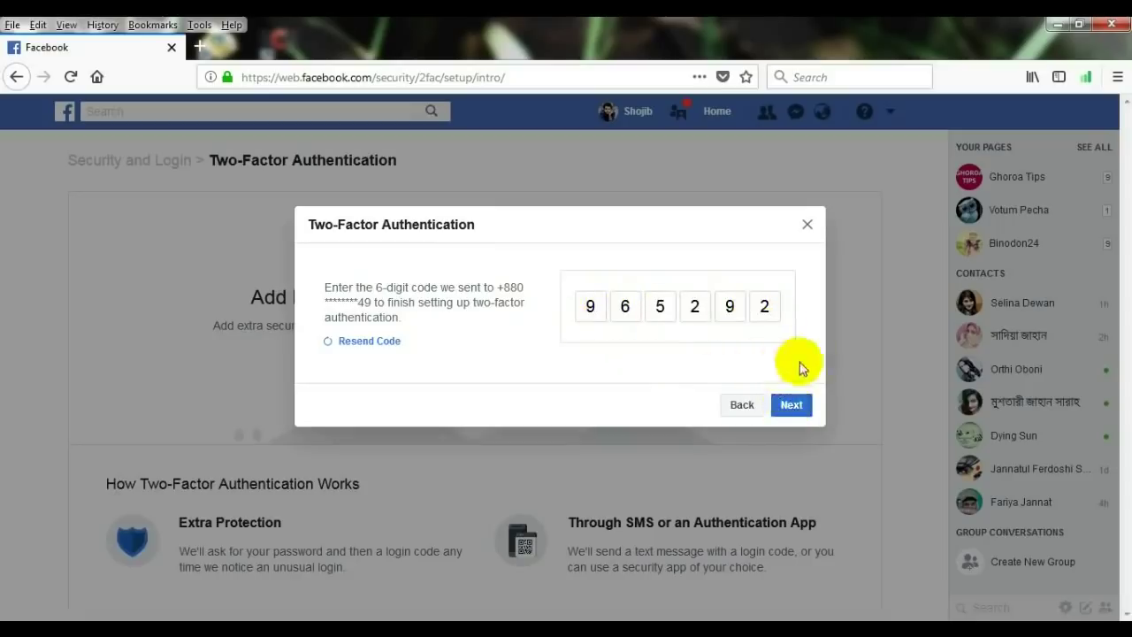
- Finish entering the 6-digit setup code from the SMS and submit it
left_click(791, 403)
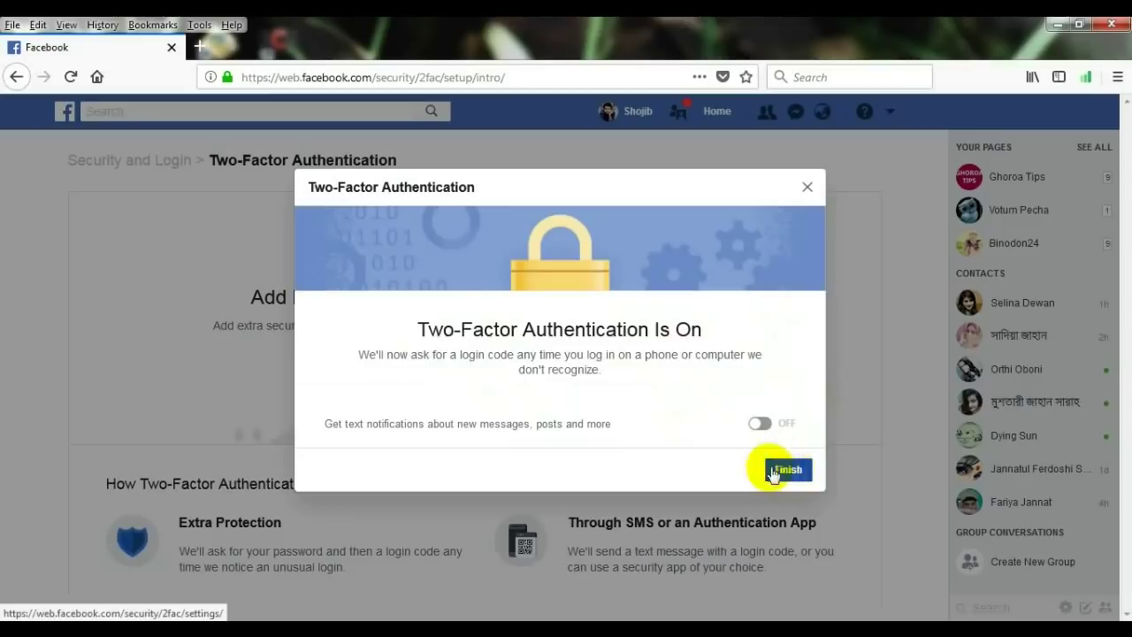
- Finish setup so the settings page shows two-factor On with Text Message codes
left_click(789, 470)
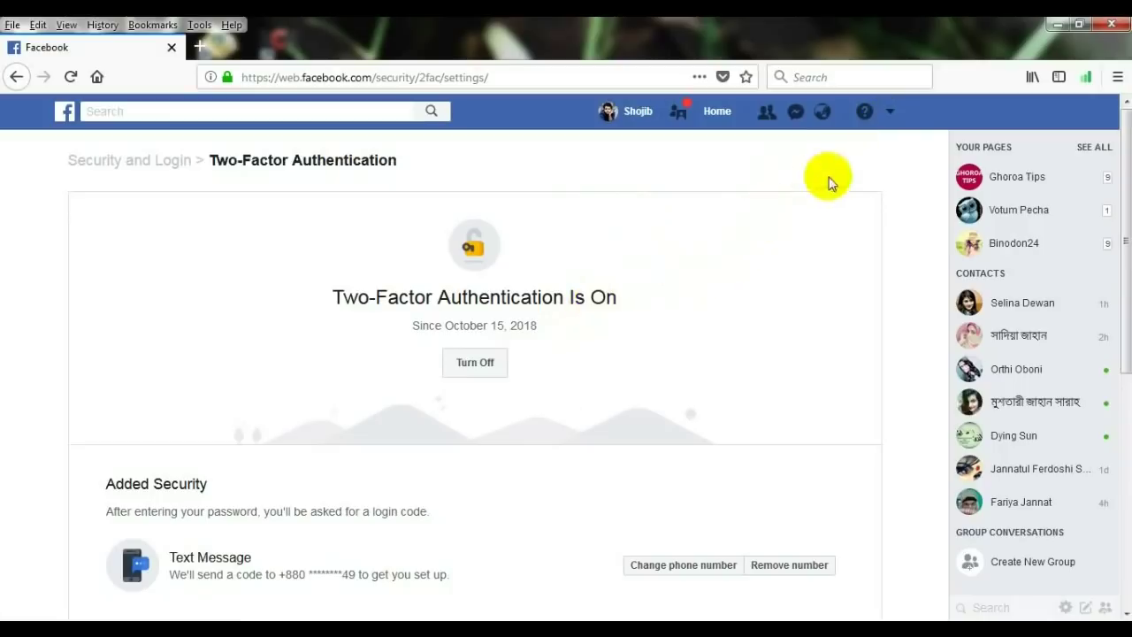
- Log out, pick the account under Recent logins, enter its password, and log in
left_click(891, 112)
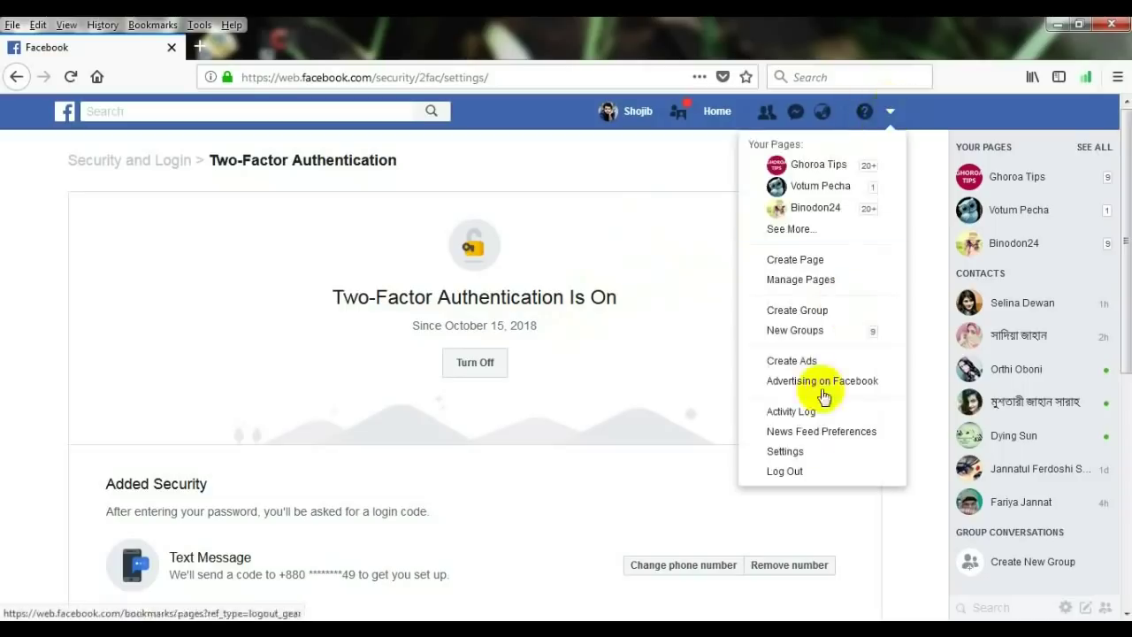
left_click(789, 469)
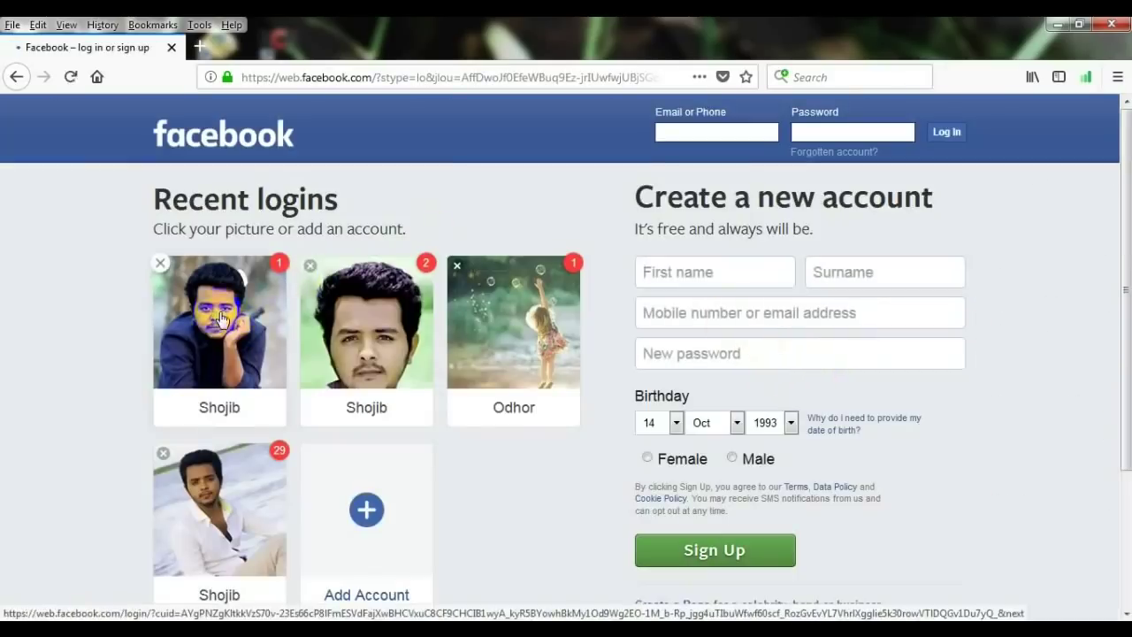
left_click(400, 281)
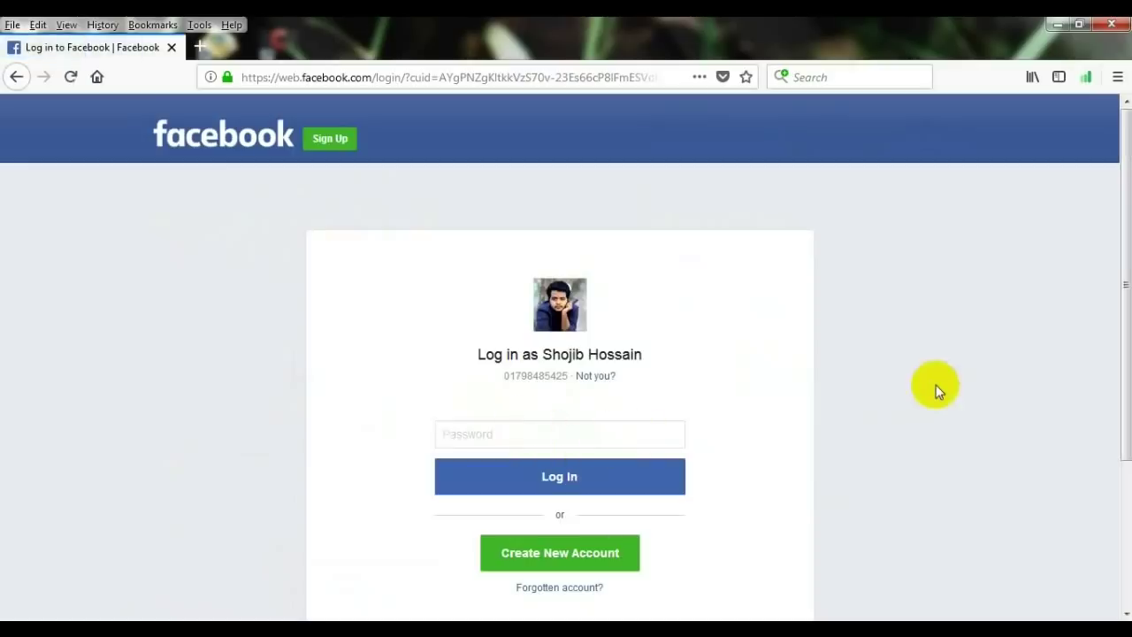
type("•")
left_click(610, 486)
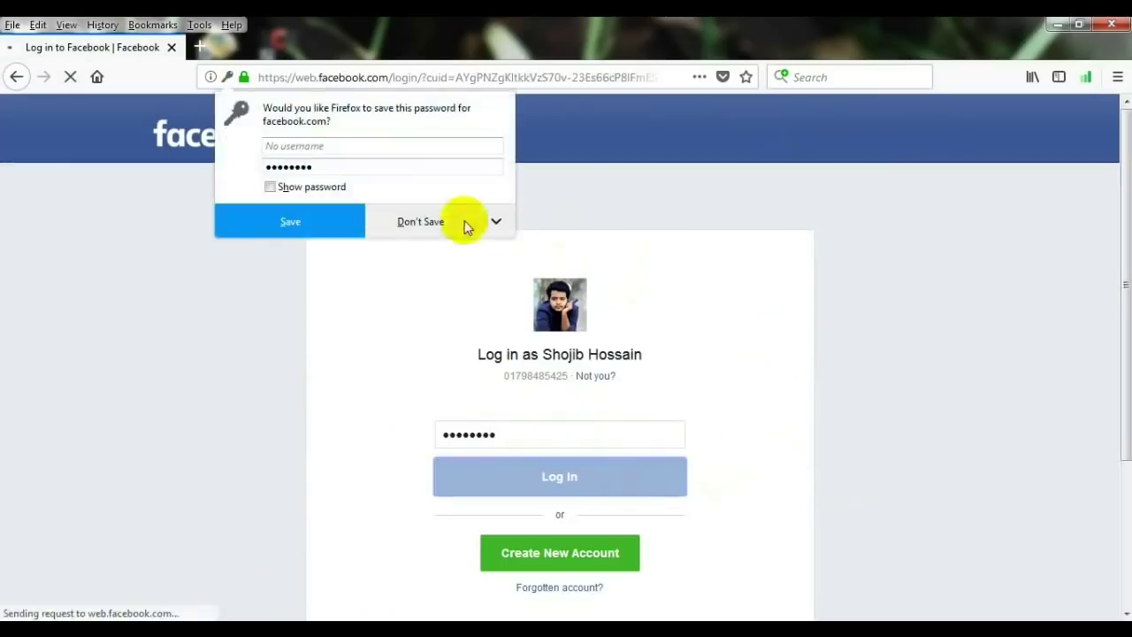
- Decline Firefox's offer to save the account password
left_click(445, 228)
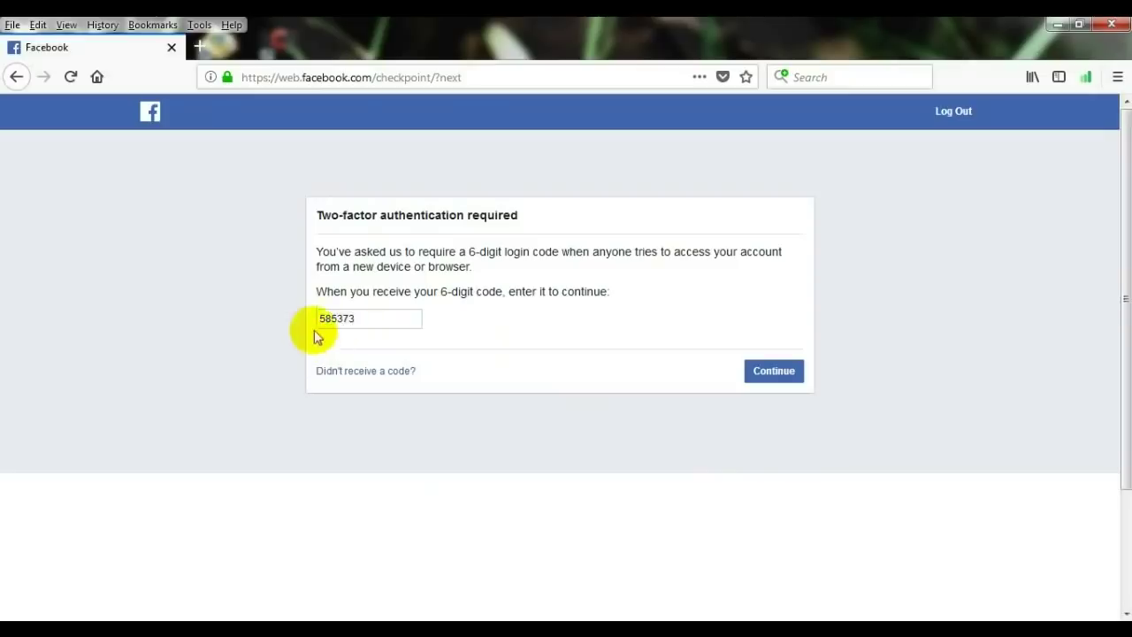
- Submit the login code, choose Don't Save for this browser, and continue into the account
left_click(772, 374)
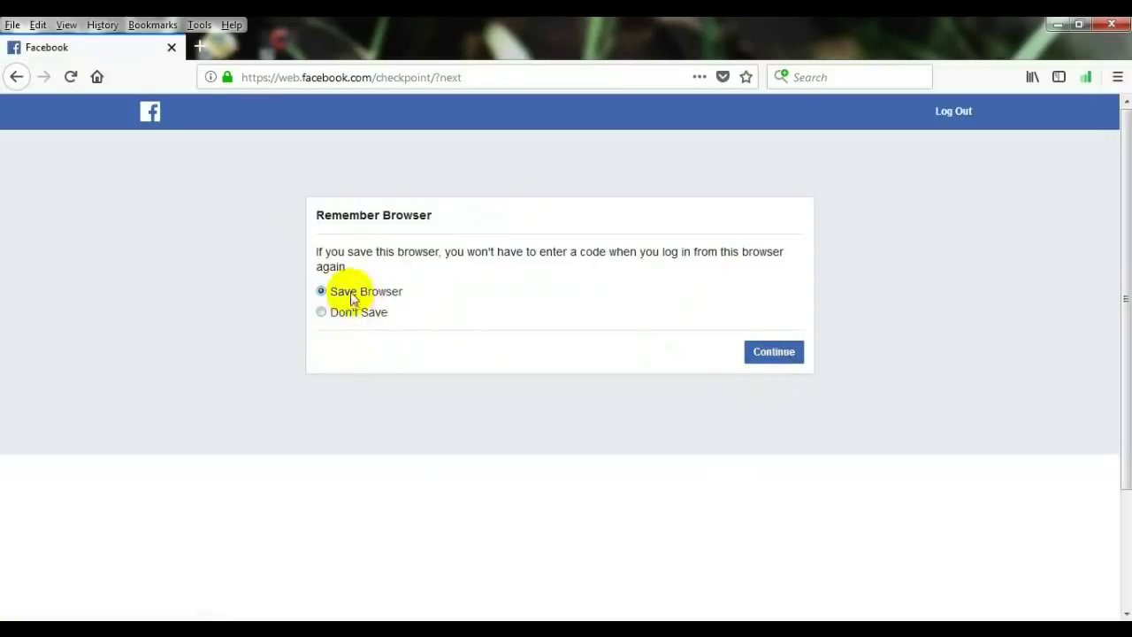
left_click(329, 315)
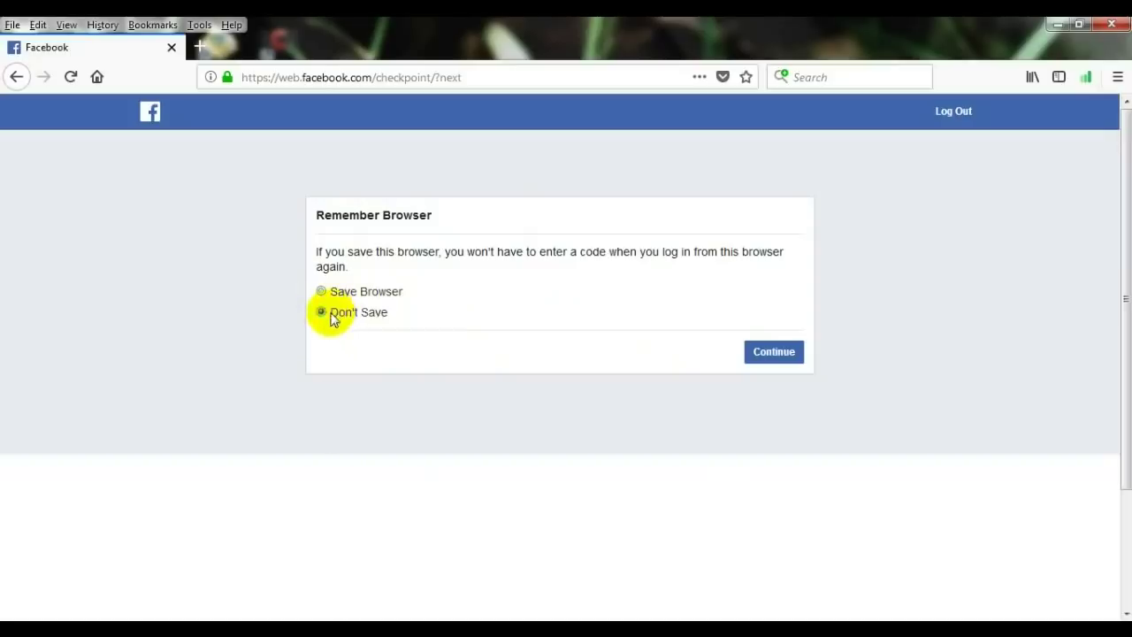
left_click(770, 360)
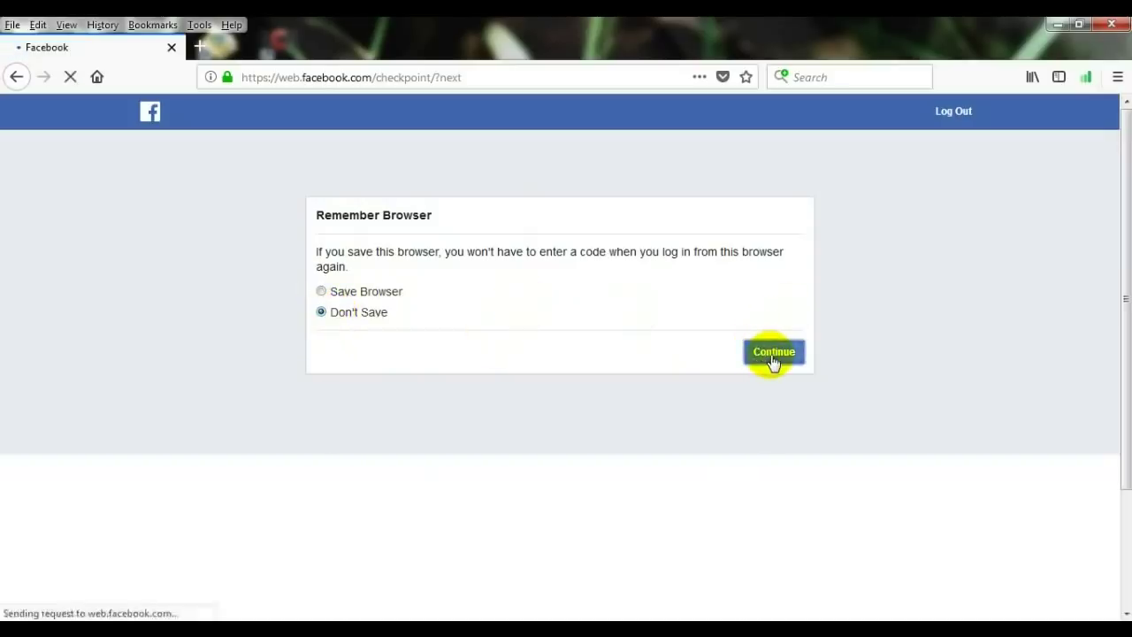